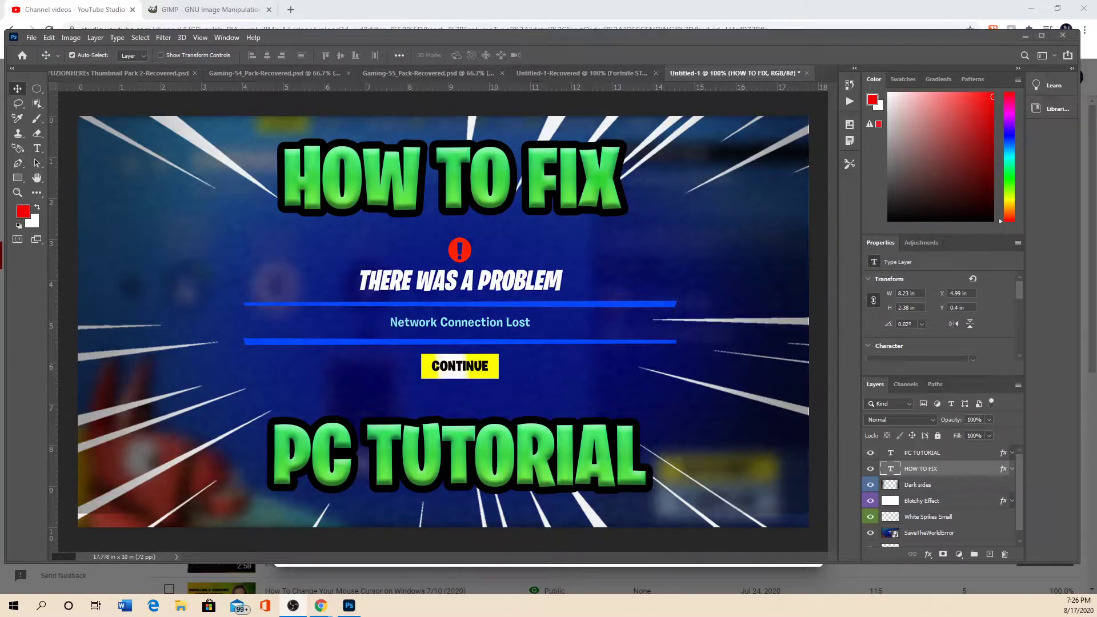
- Check YouTube Studio's 'File is bigger than 2MB' thumbnail error, then switch to the GIMP tab
left_click(100, 11)
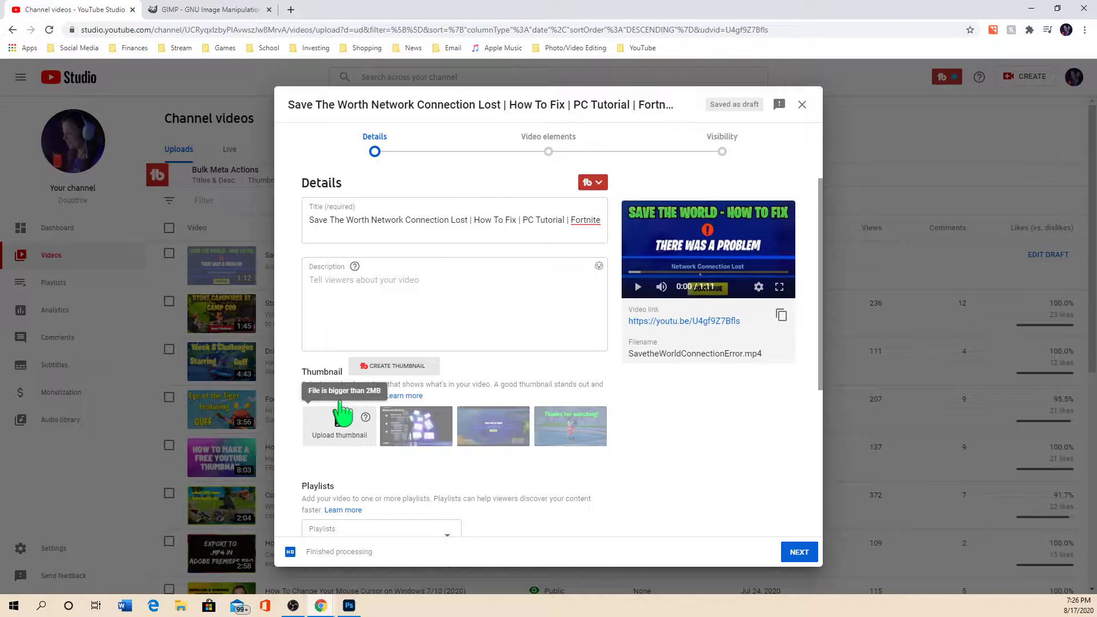
left_click(222, 13)
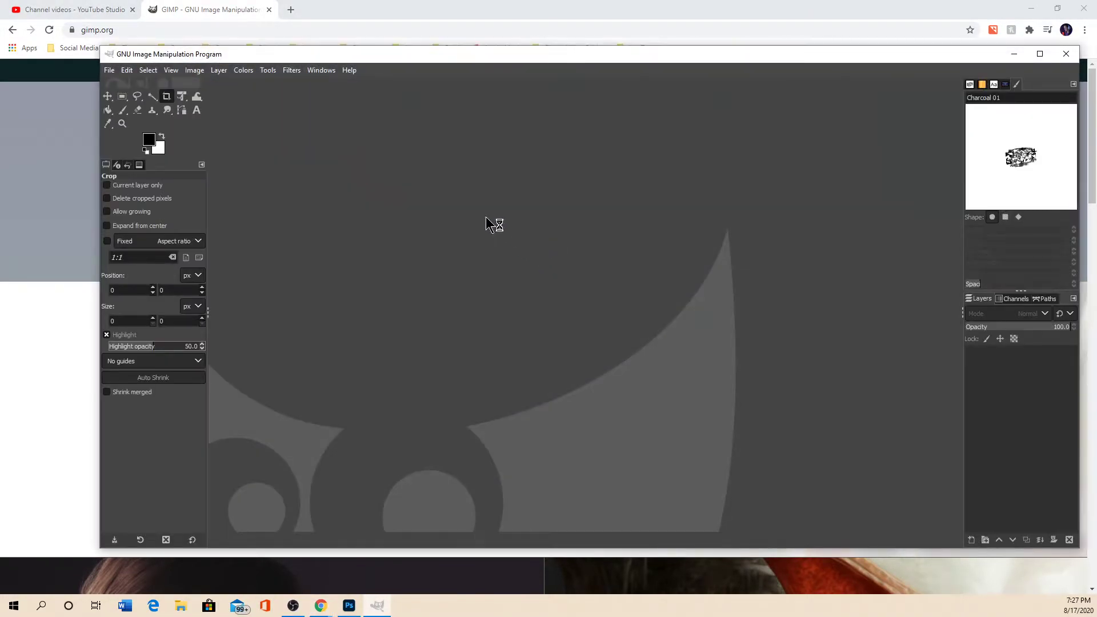
- Minimize Chrome and Photoshop, maximize GIMP, and bring up the File menu
left_click(1031, 8)
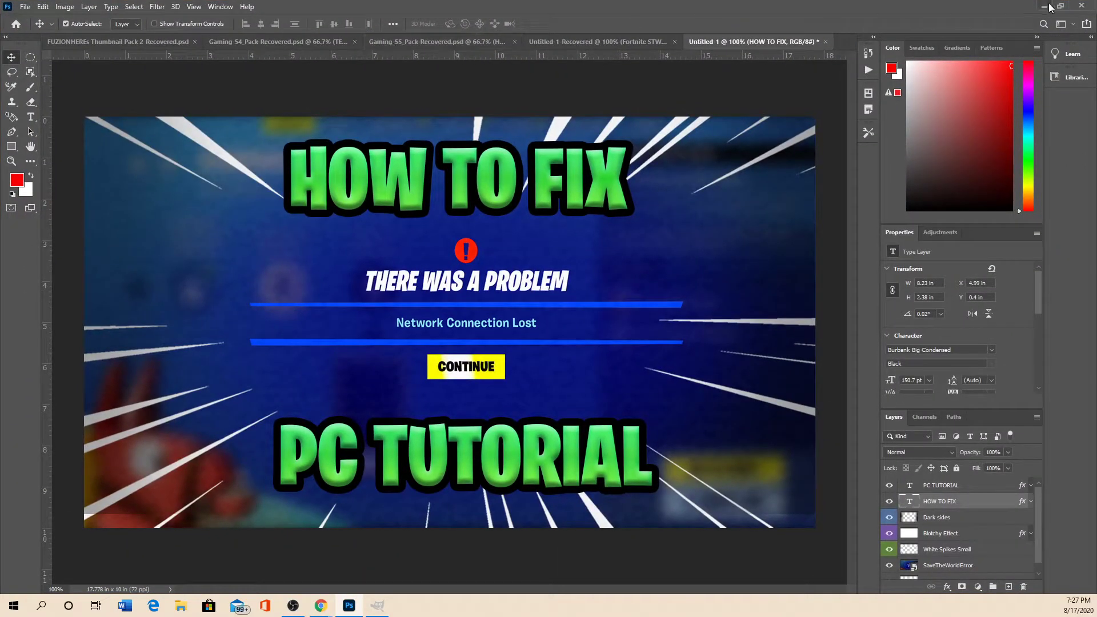
left_click(1038, 5)
left_click(1039, 53)
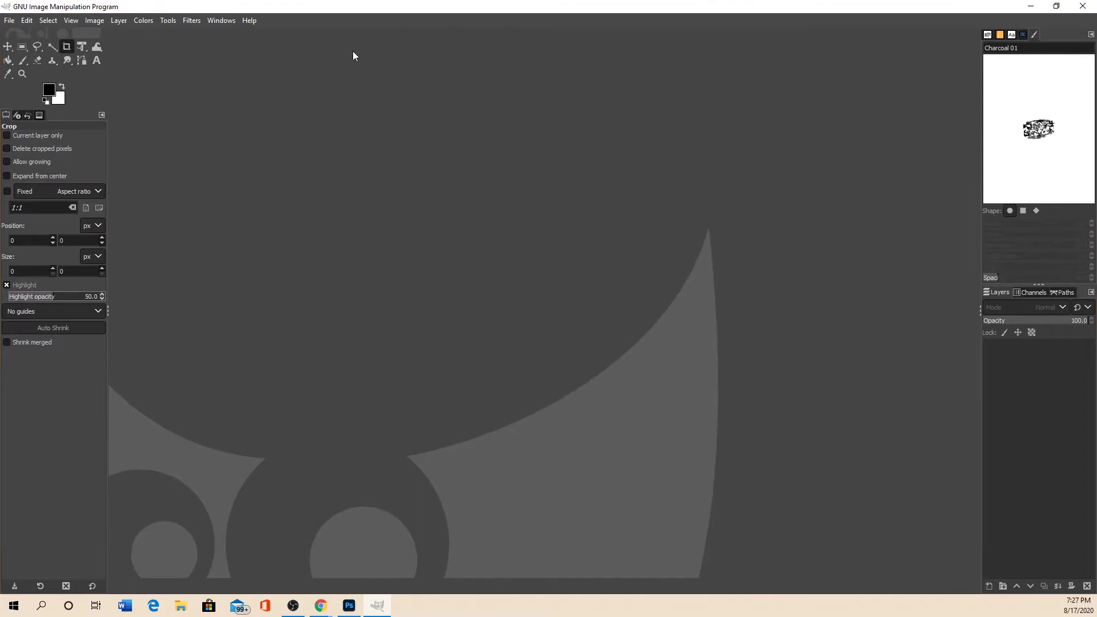
left_click(9, 20)
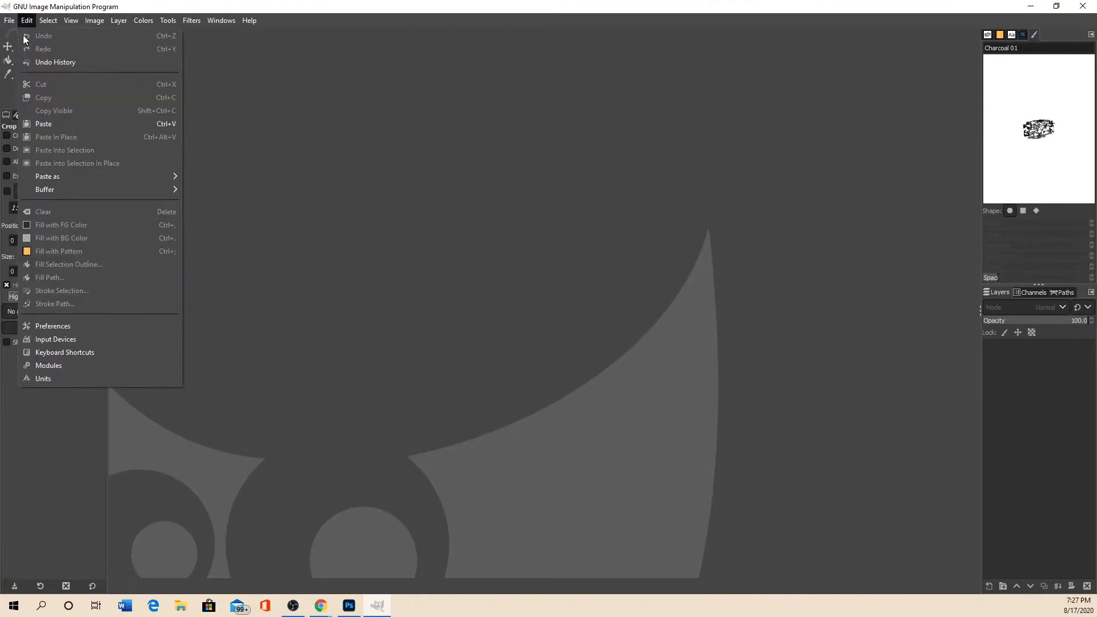
- Open SaveTheWorldThumbnail.jpg from the Desktop in GIMP
left_click(16, 62)
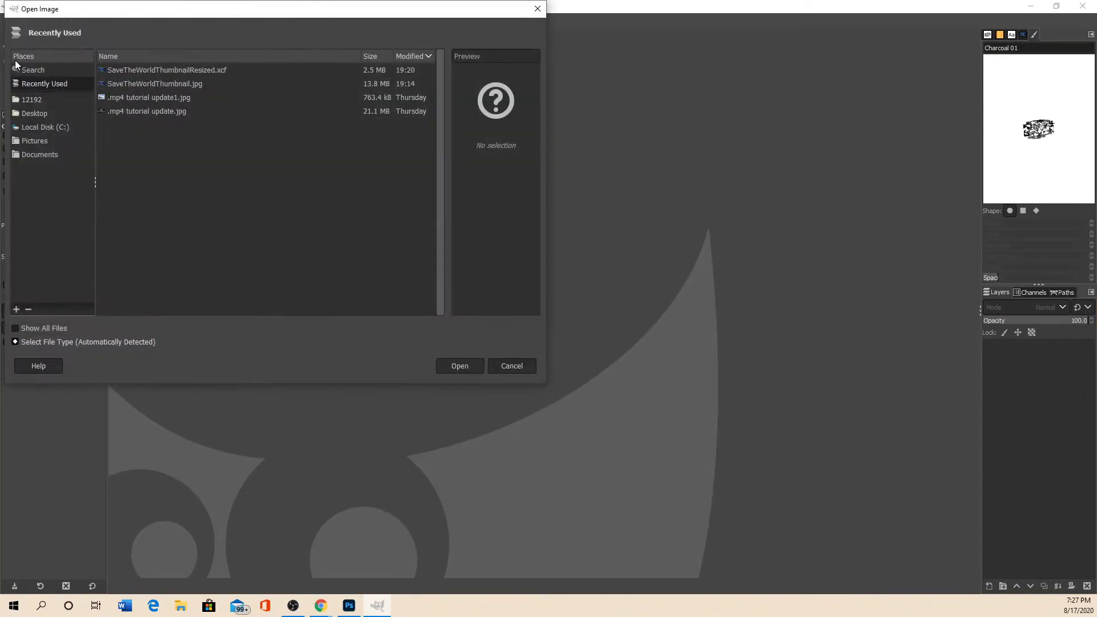
left_click(33, 113)
scroll(176, 152, "down", 5)
scroll(177, 159, "down", 3)
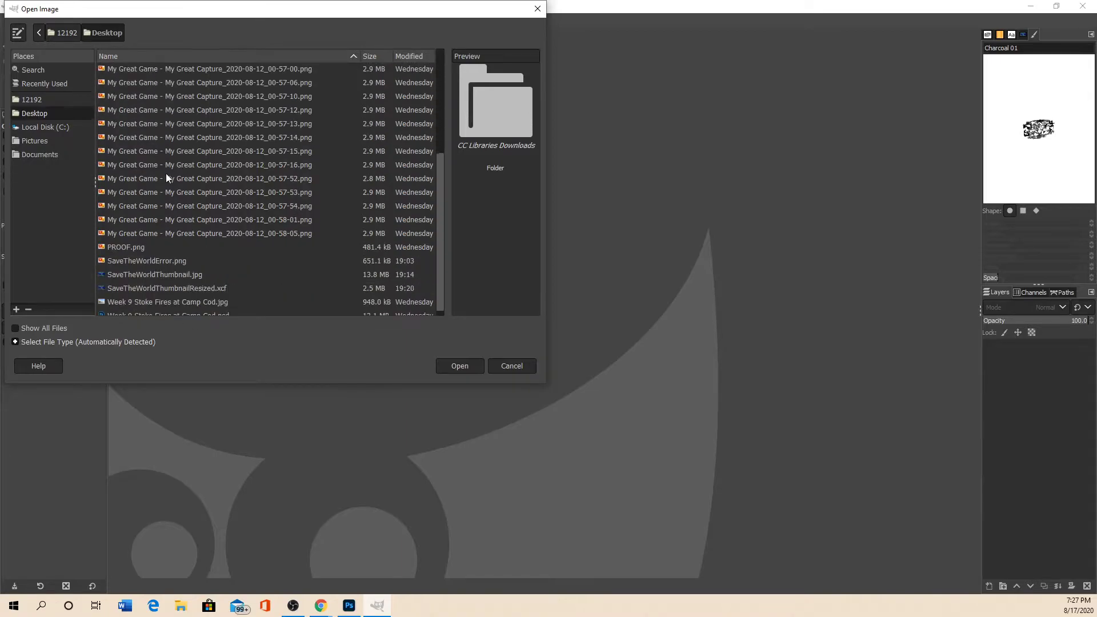
scroll(167, 177, "up", 1)
left_click(170, 308)
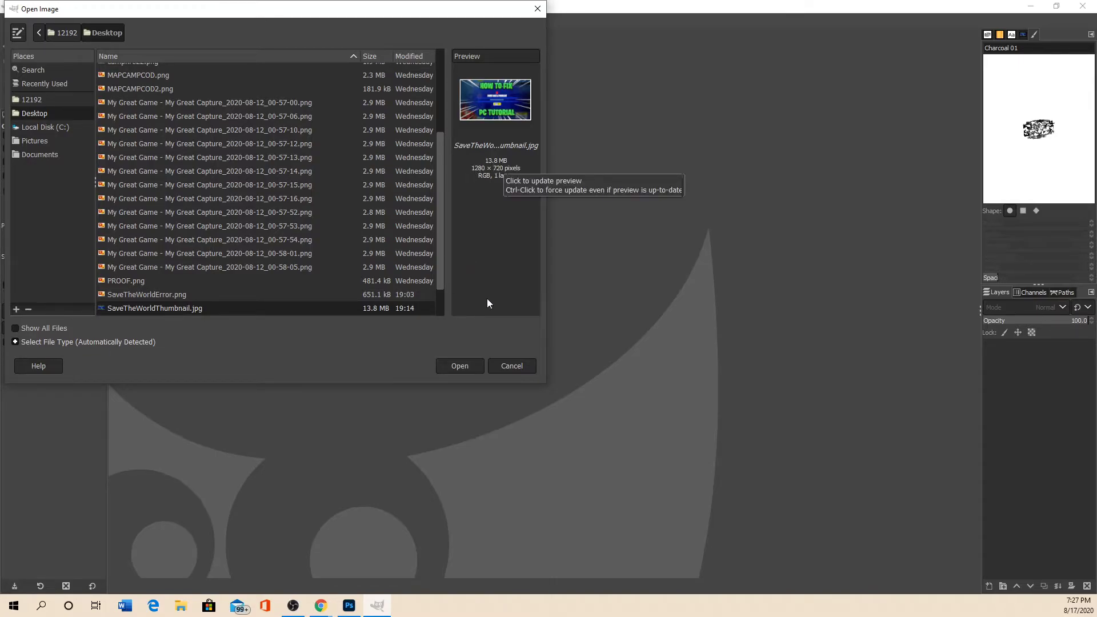
left_click(475, 366)
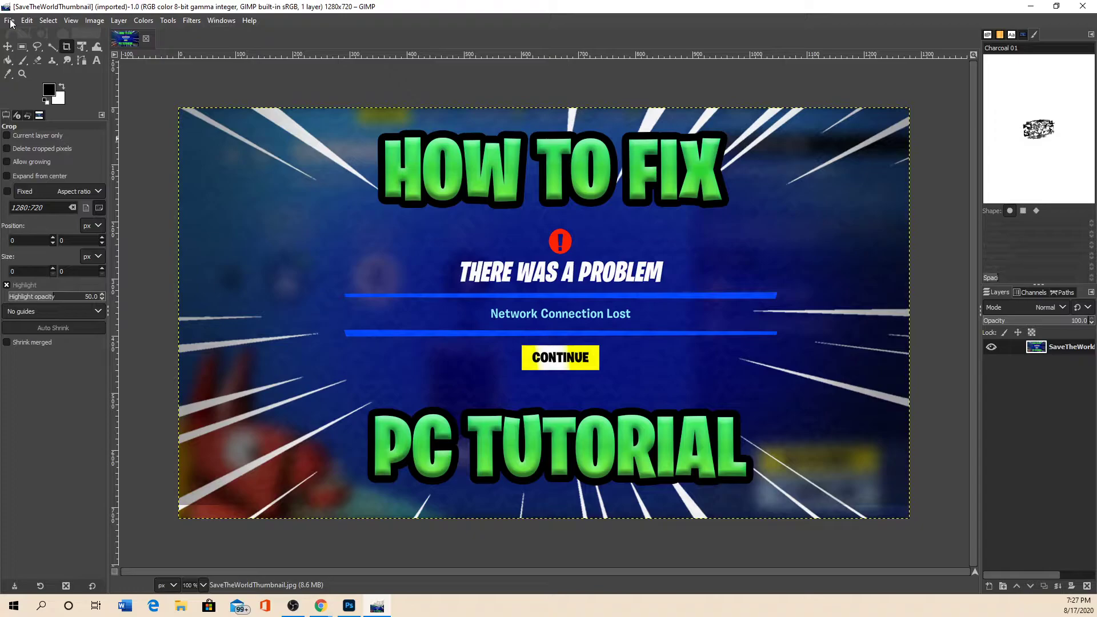
- Export the image to the Desktop as ResizedSaveTheWorldThumbnail.jpg, adding the 'Resized' prefix
left_click(12, 23)
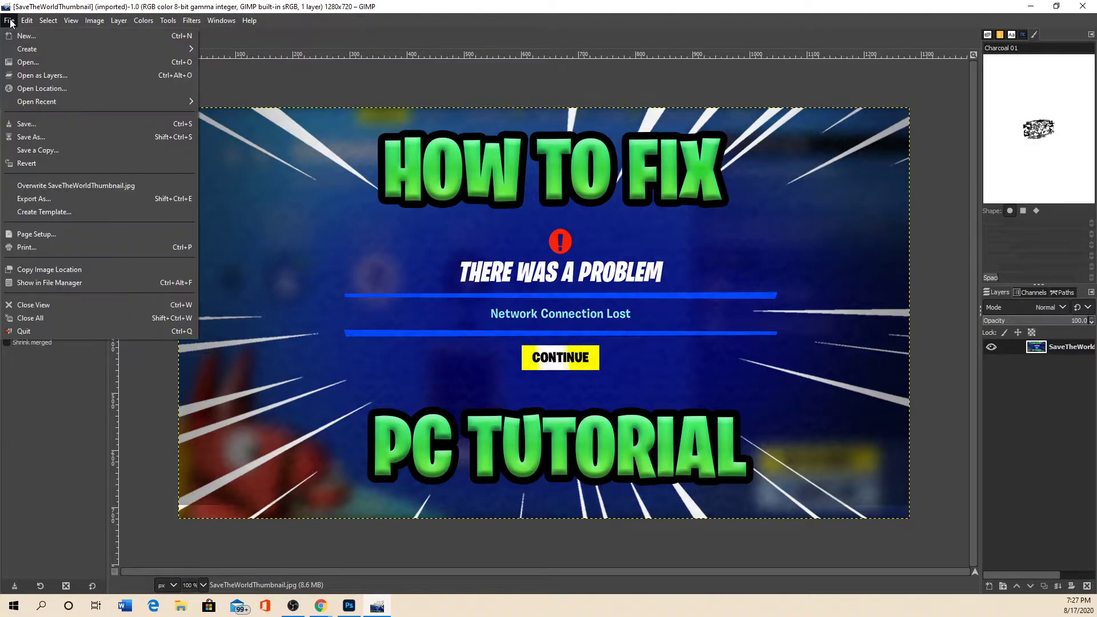
left_click(74, 198)
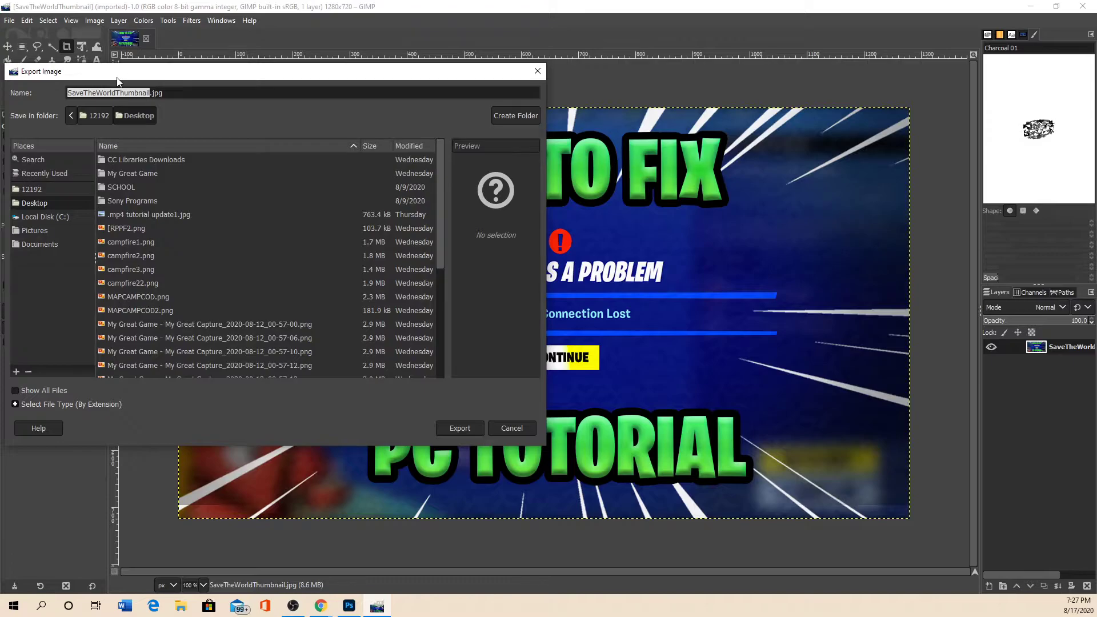
key("Home")
type("R")
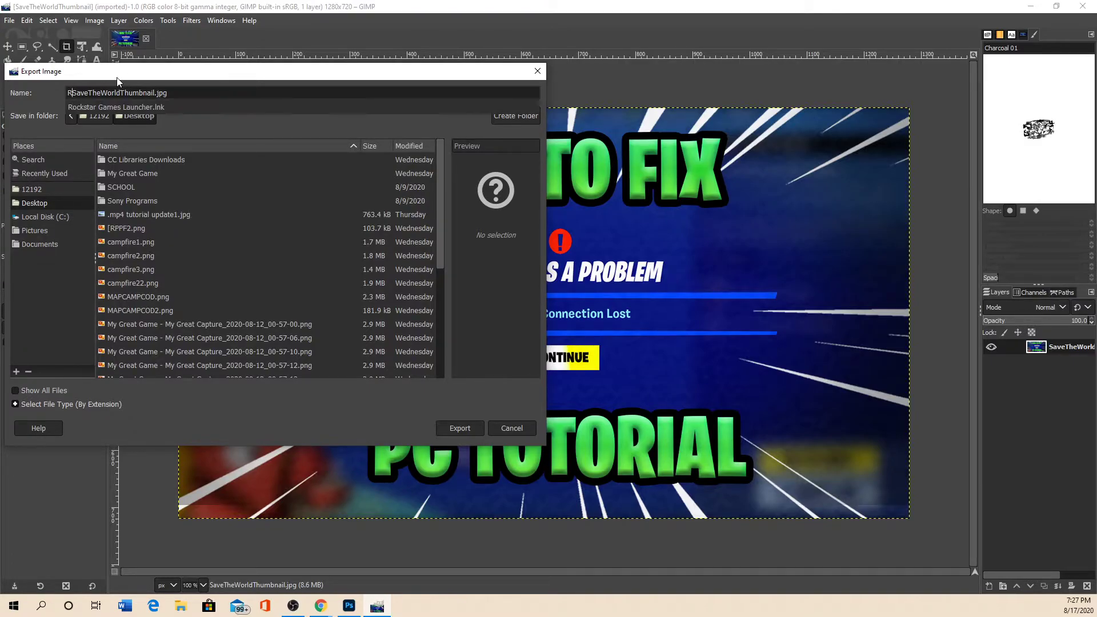
type("esized")
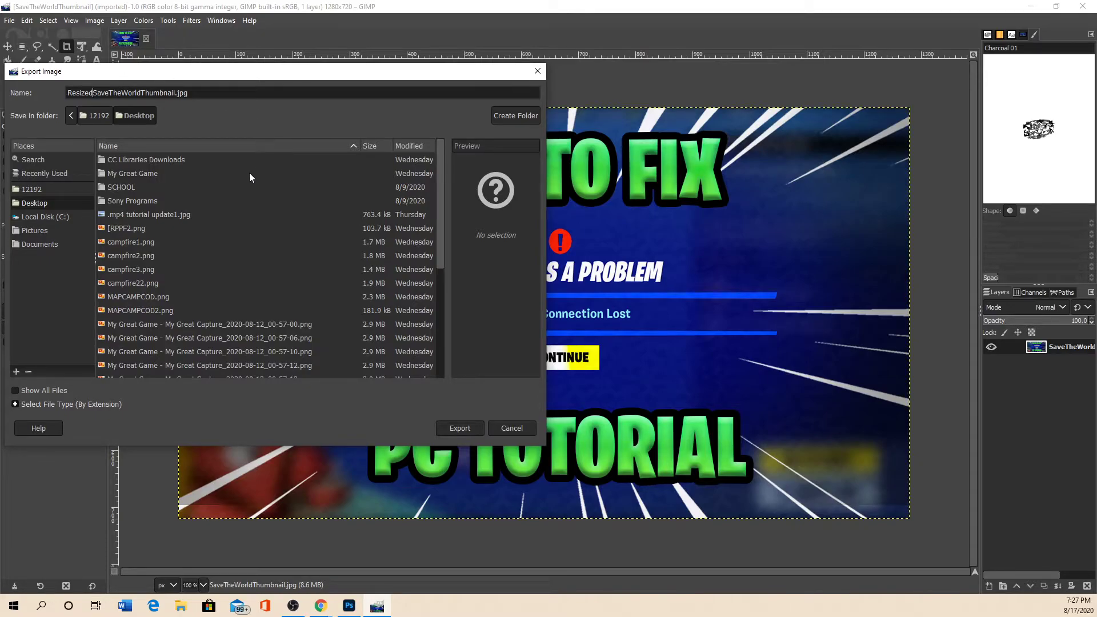
left_click(461, 428)
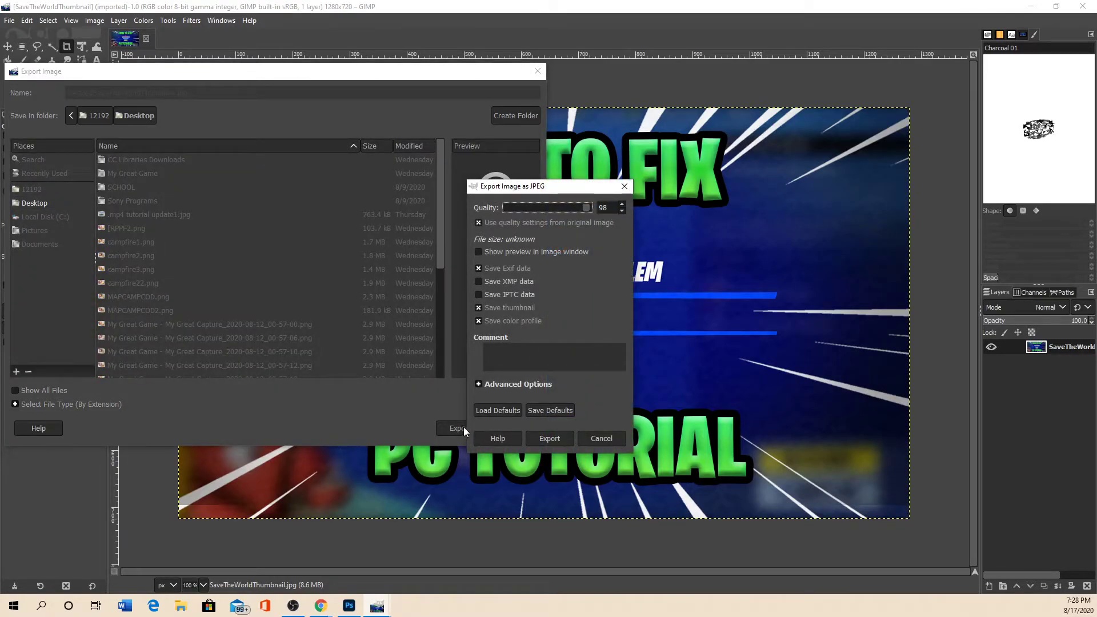
- Untick 'Use quality settings from original image', set JPEG quality to 97, and export
left_click(478, 383)
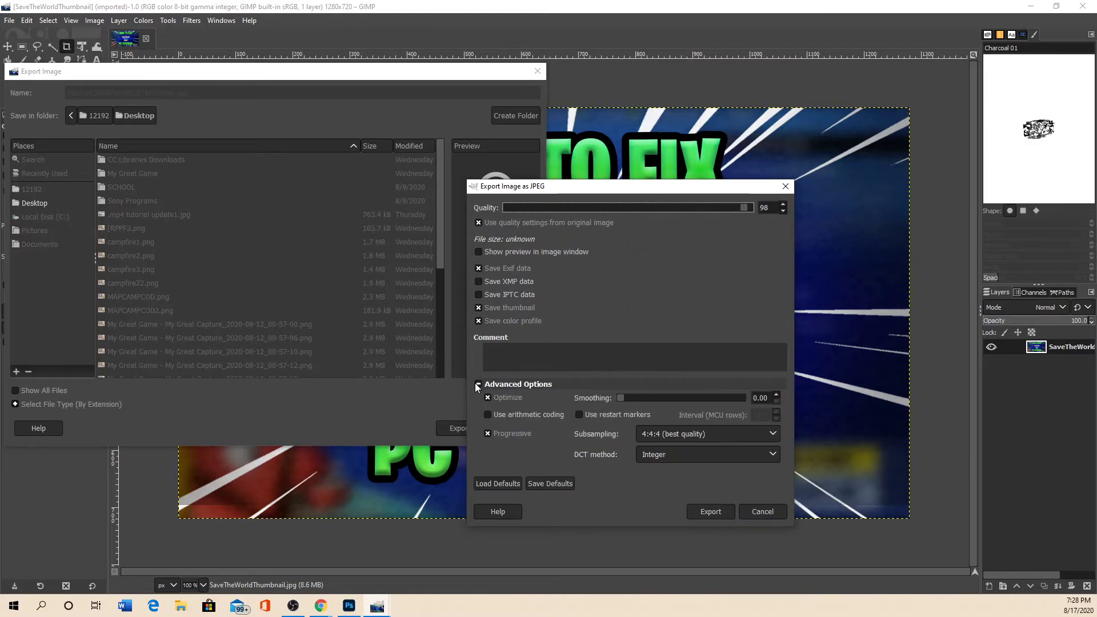
left_click(478, 385)
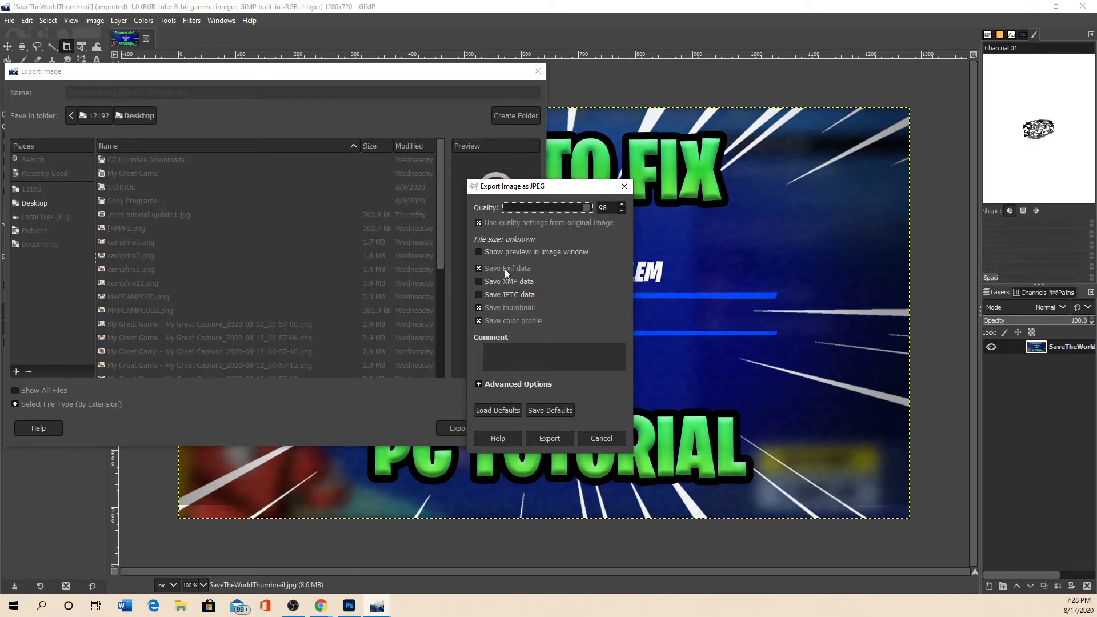
left_click(587, 207)
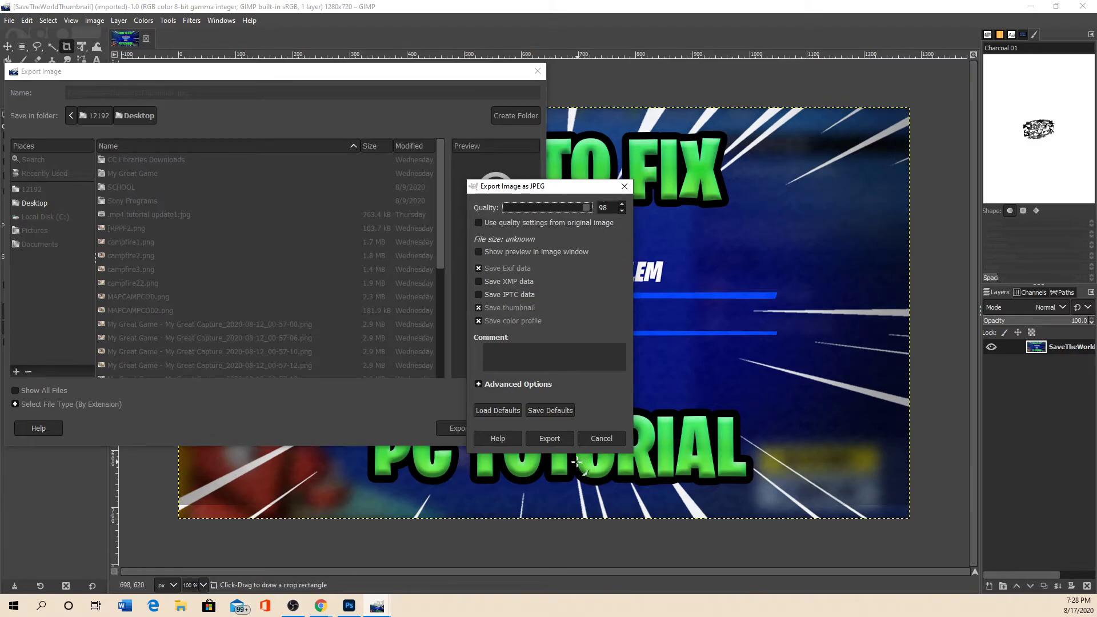
left_click(621, 209)
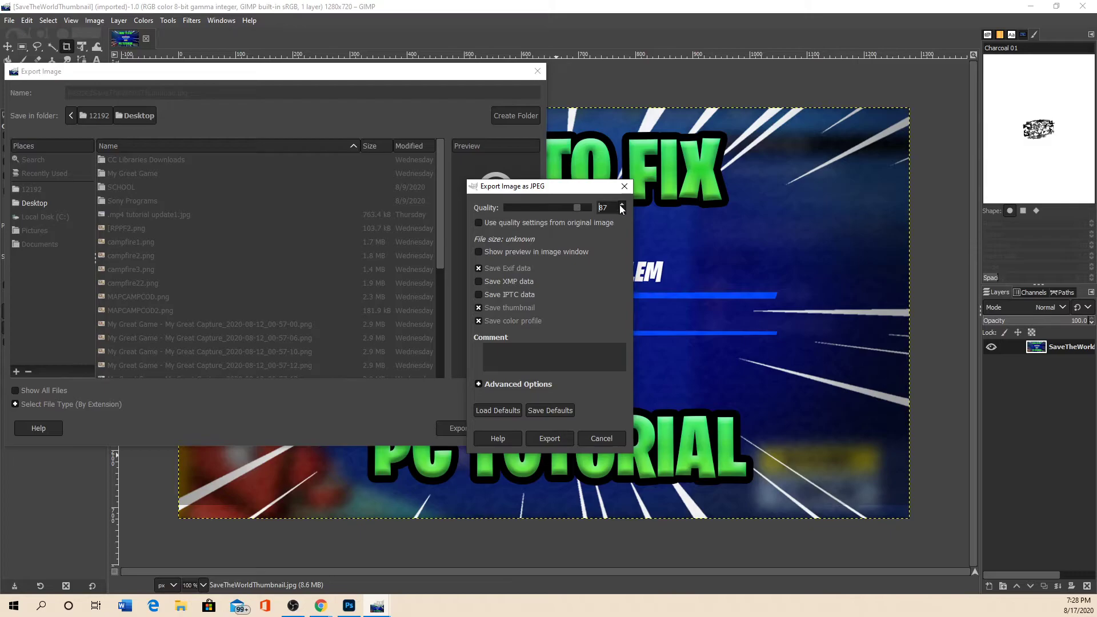
left_click(543, 439)
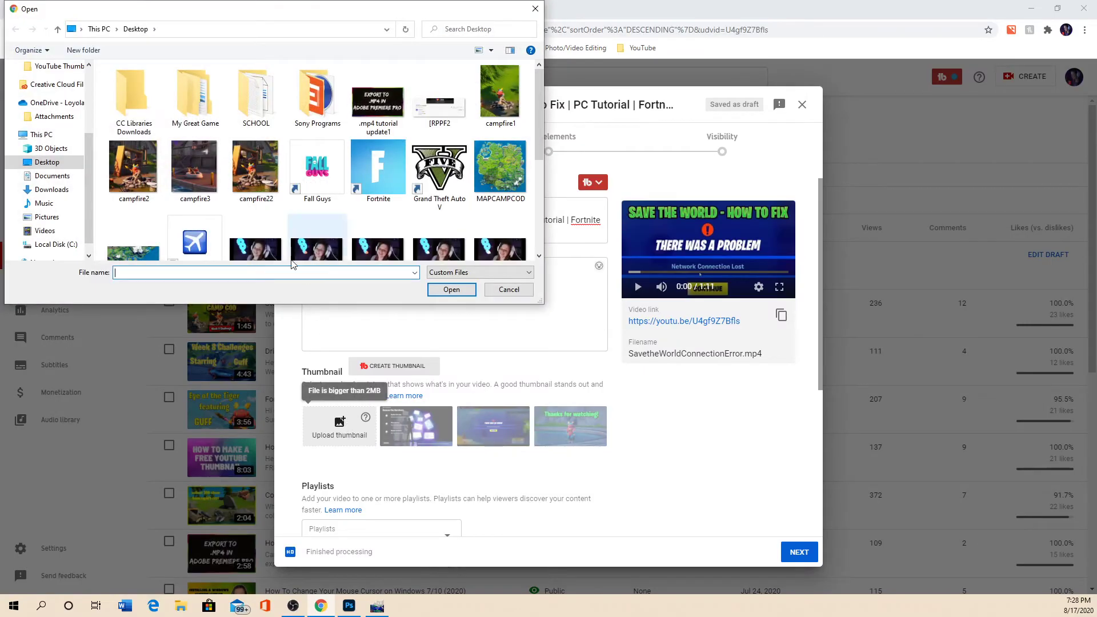
scroll(318, 232, "down", 5)
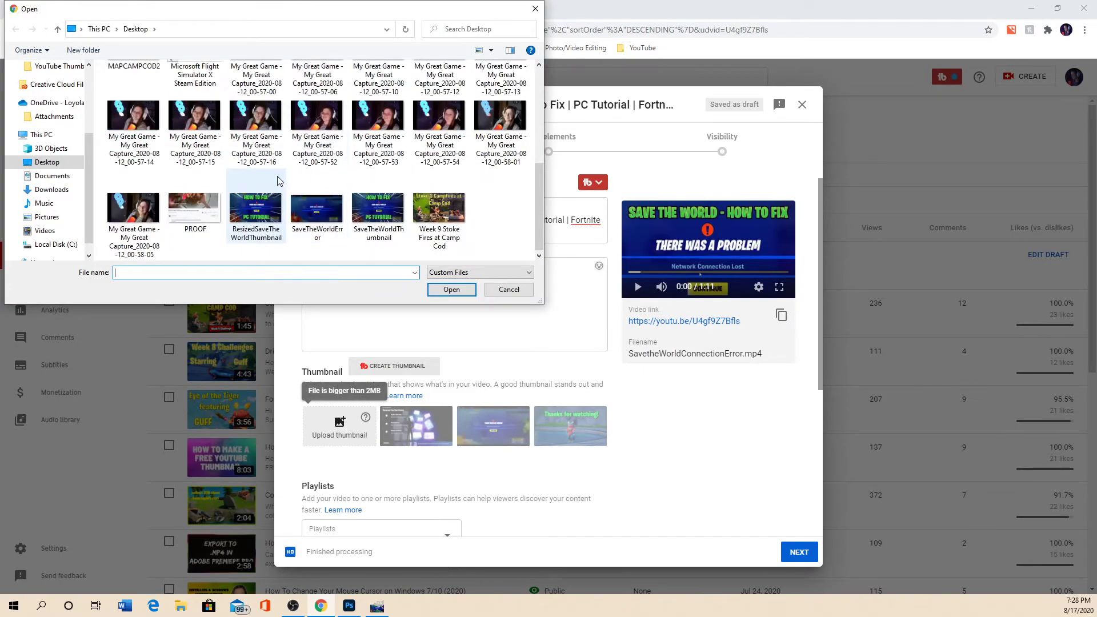
- Choose ResizedSaveTheWorldThumbnail from the Desktop as the YouTube video thumbnail
double_click(263, 215)
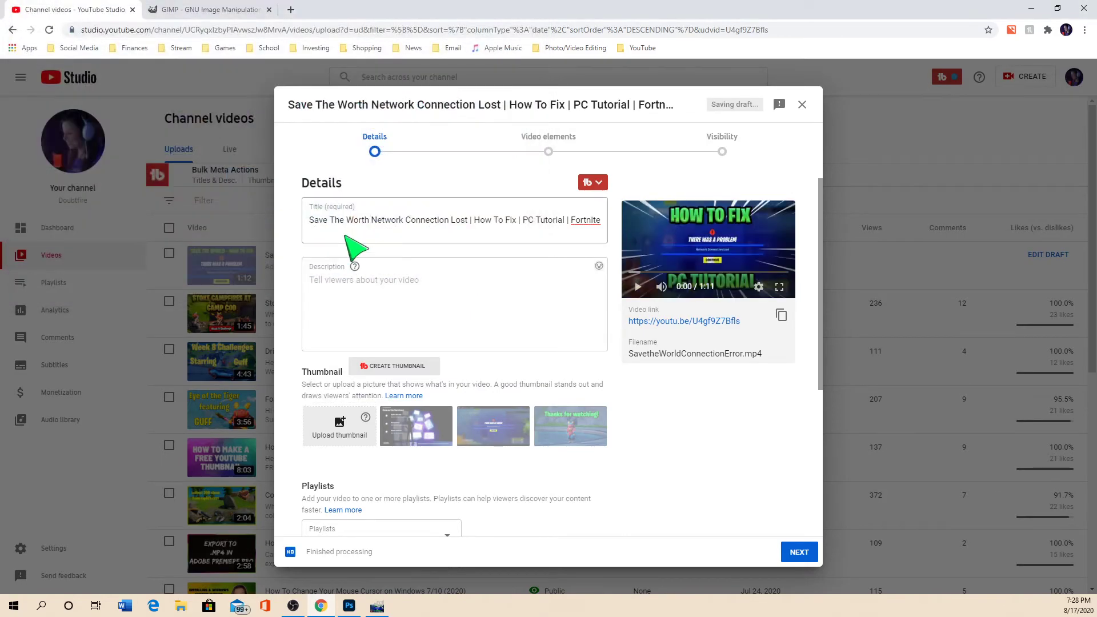